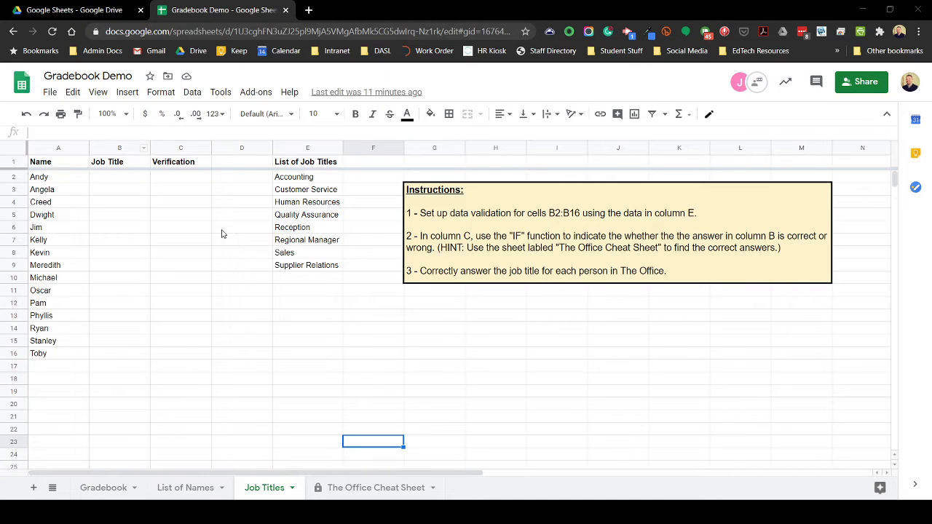
Open the data validation settings for cells B2:B16 in the Job Title column.
{"action": "left_click", "coordinate": [117, 183]}
{"action": "left_click", "coordinate": [121, 150]}
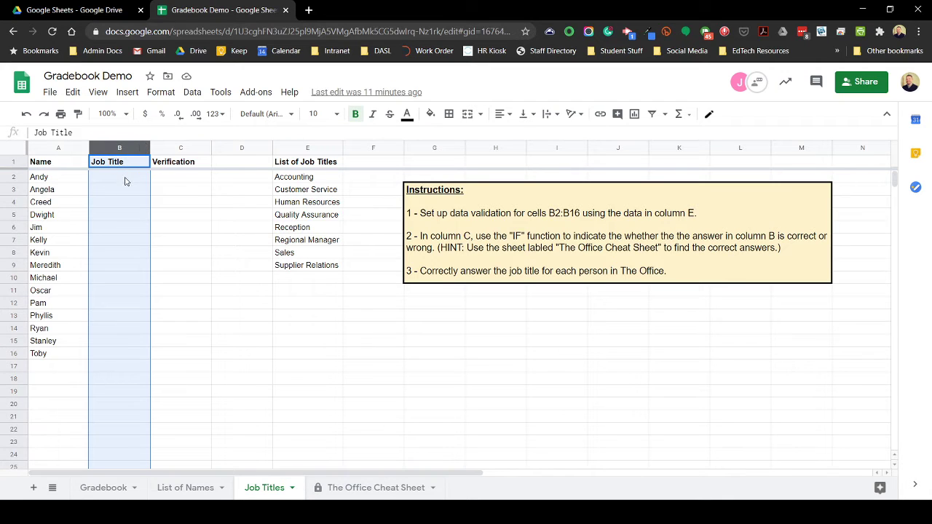
{"action": "left_click", "coordinate": [132, 332]}
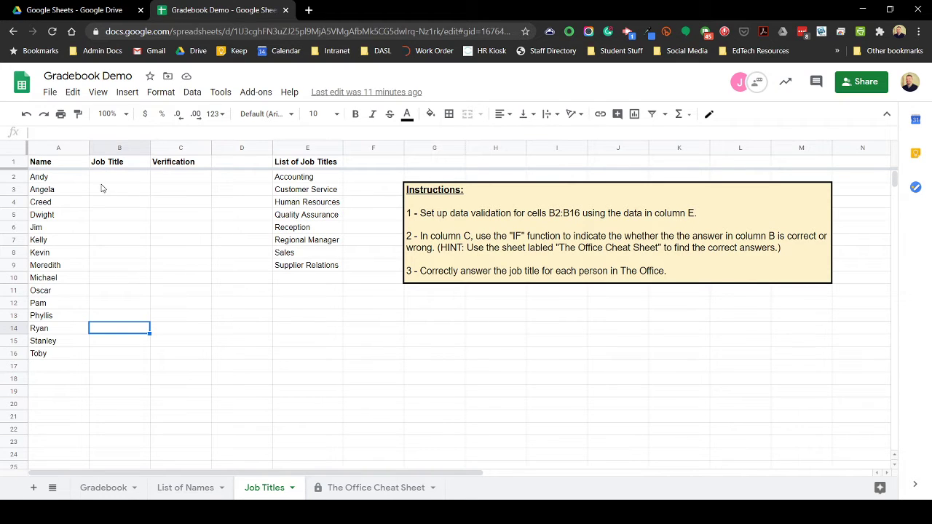
{"action": "left_click_drag", "start_coordinate": [110, 180], "coordinate": [121, 356]}
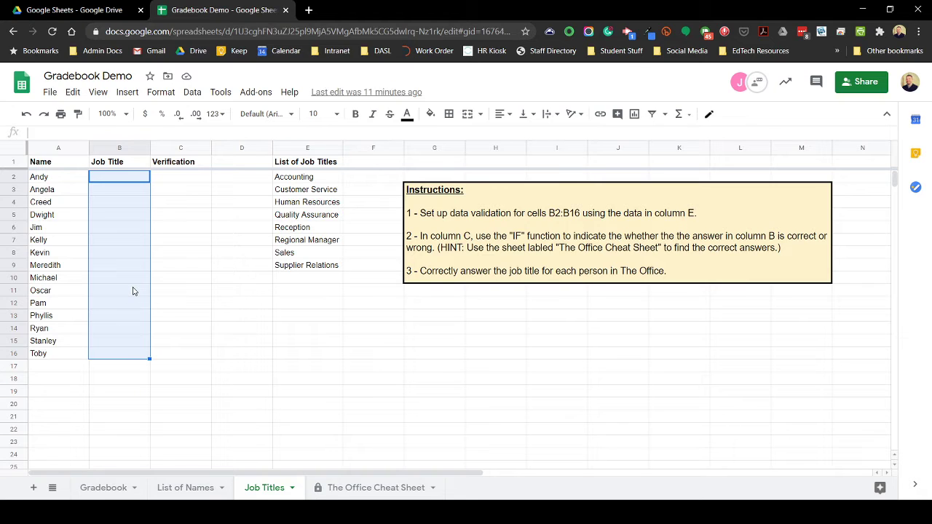
{"action": "right_click", "coordinate": [117, 255]}
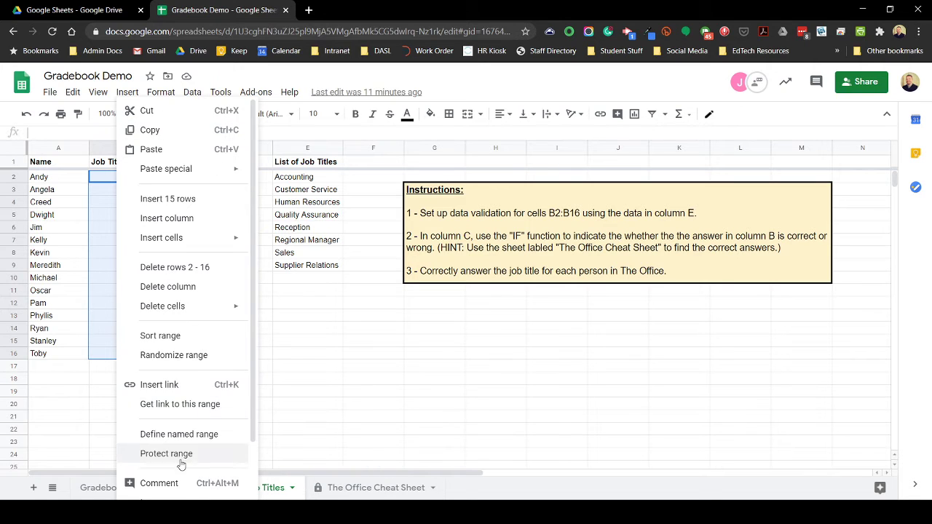
{"action": "scroll", "coordinate": [181, 466], "scroll_direction": "down", "scroll_amount": 2}
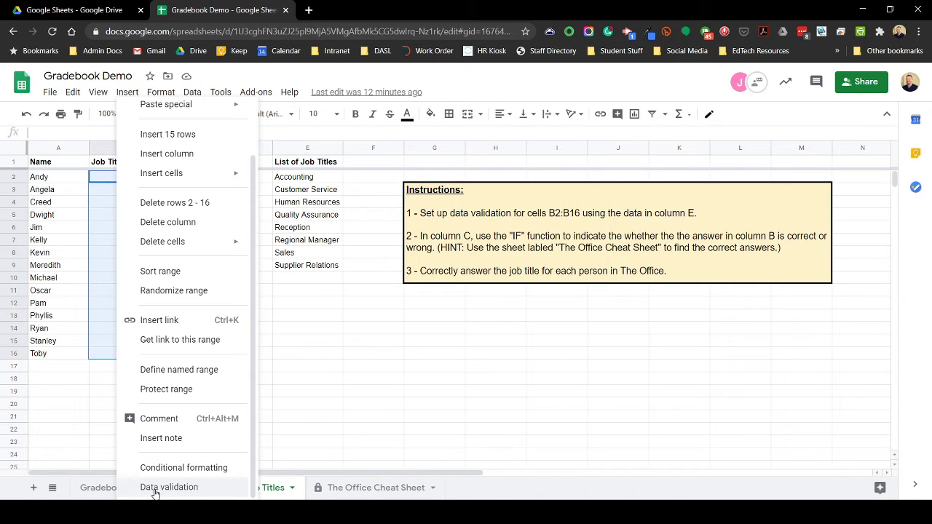
{"action": "left_click", "coordinate": [155, 494]}
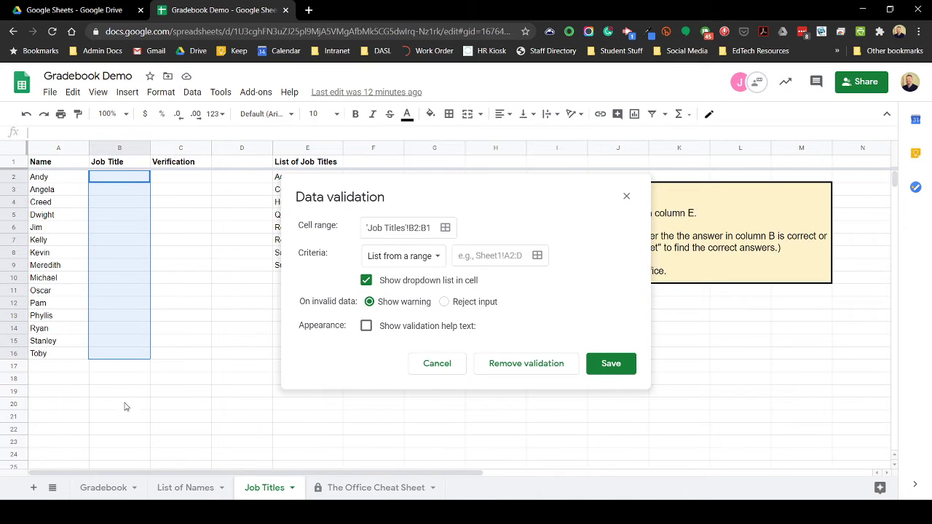
Set the validation criteria to a list from range E2:E16, leave the help text off, and save the rule.
{"action": "left_click", "coordinate": [438, 259]}
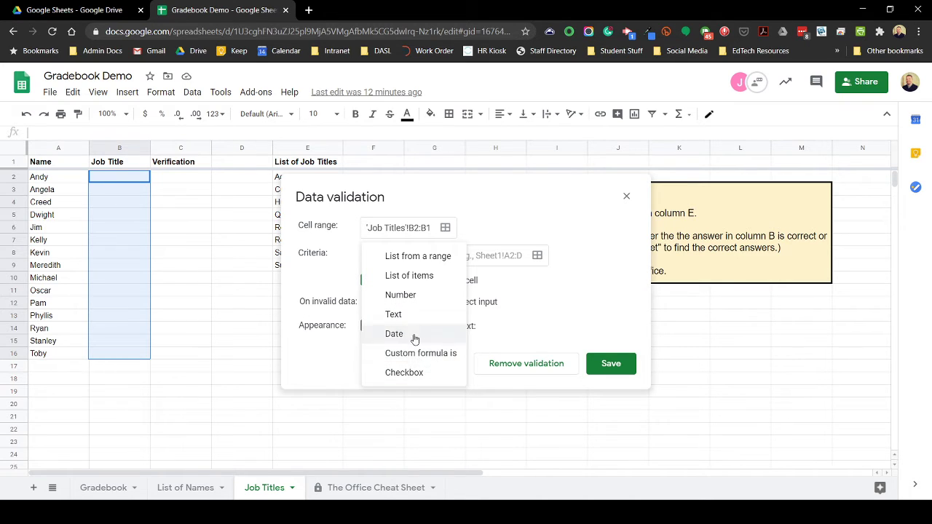
{"action": "left_click", "coordinate": [422, 259]}
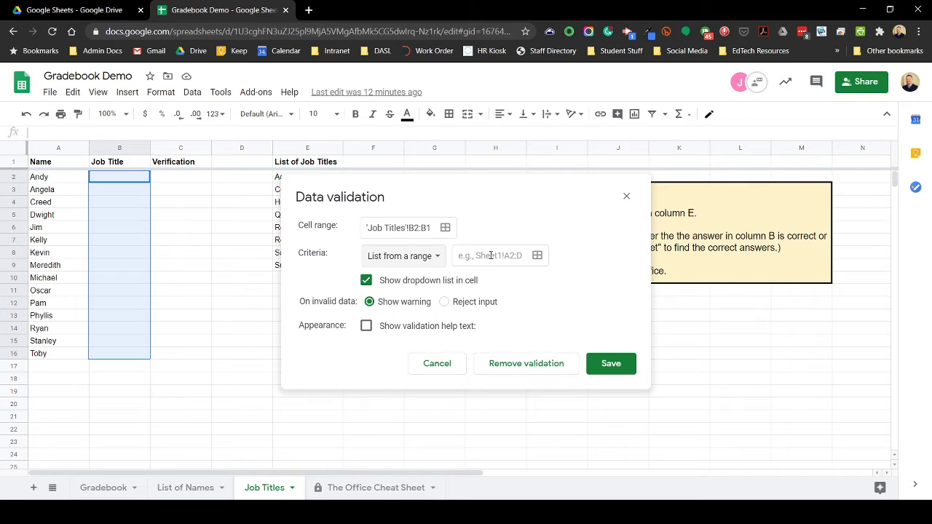
{"action": "left_click", "coordinate": [537, 256]}
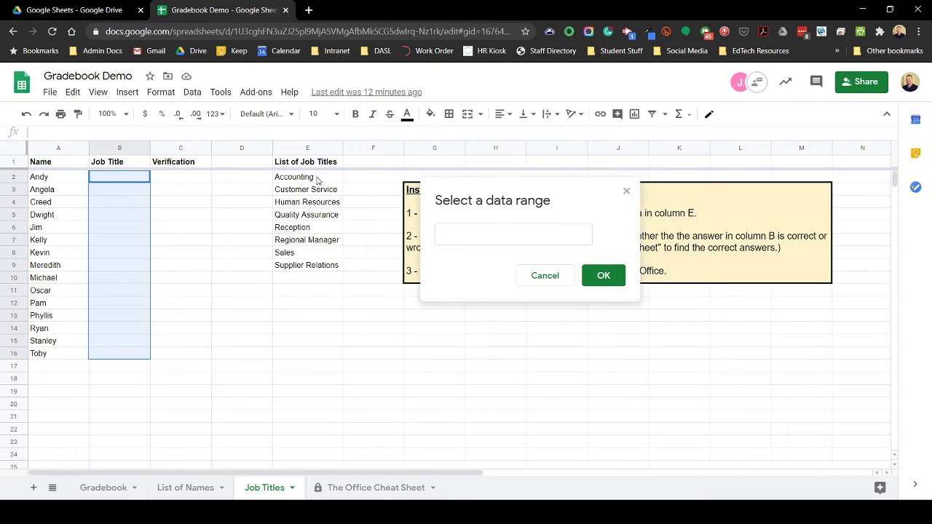
{"action": "left_click_drag", "start_coordinate": [317, 180], "coordinate": [311, 355]}
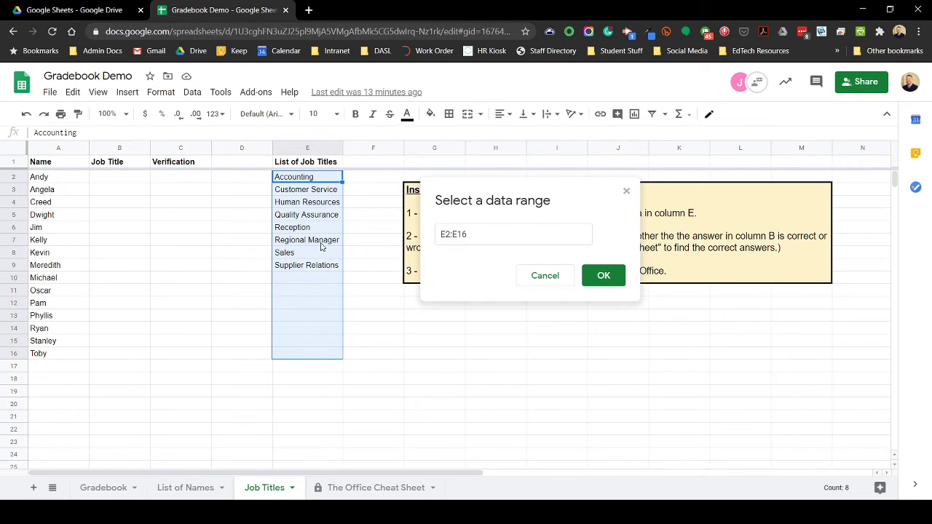
{"action": "left_click", "coordinate": [614, 279]}
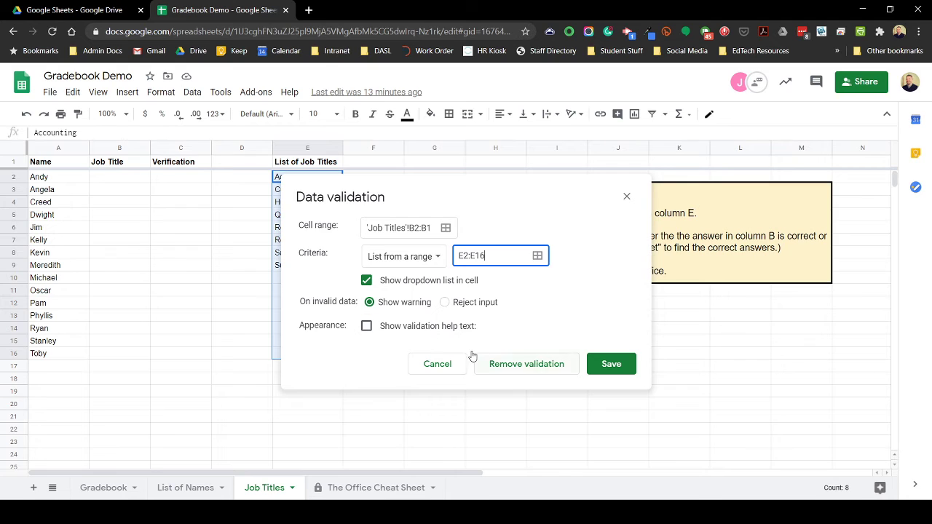
{"action": "left_click", "coordinate": [368, 333]}
{"action": "left_click", "coordinate": [368, 333]}
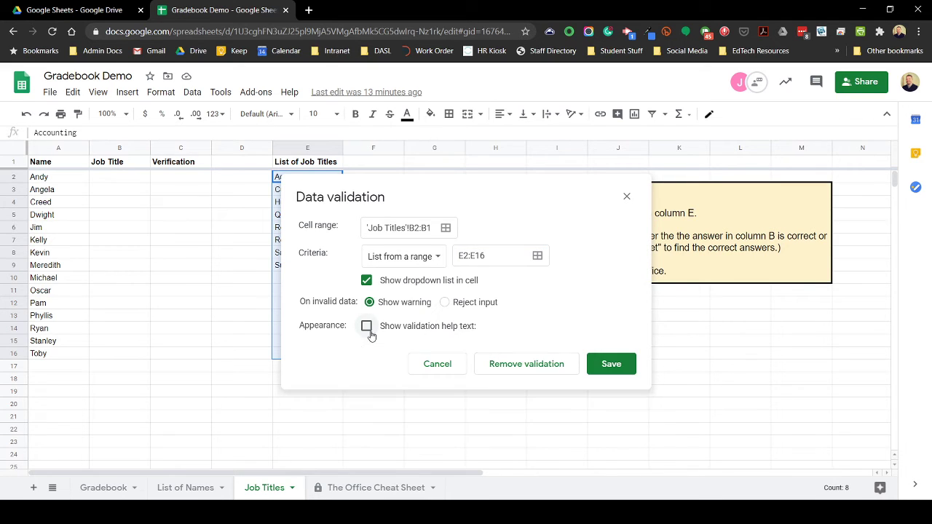
{"action": "left_click", "coordinate": [368, 333]}
{"action": "left_click", "coordinate": [367, 327]}
{"action": "left_click", "coordinate": [612, 366]}
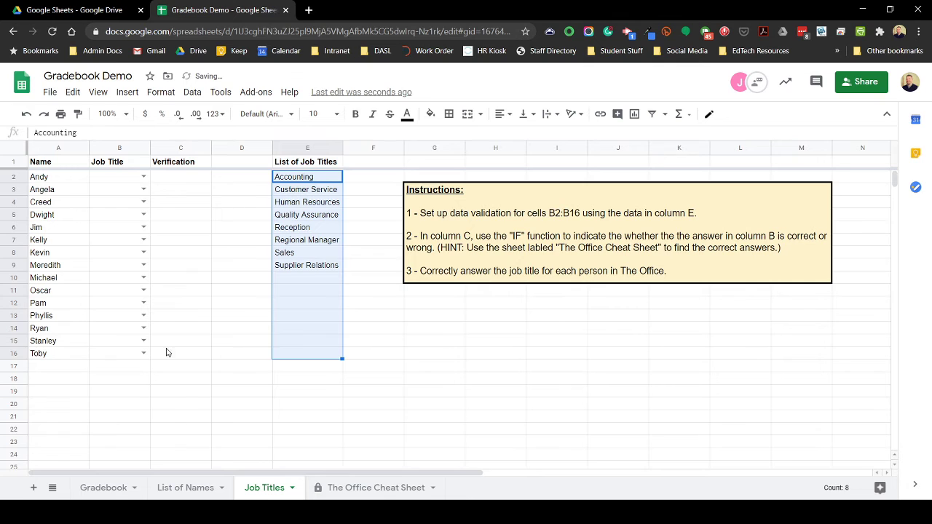
Check the dropdown choices in cell B2 and add Warehouse to the list of job titles in cell E10.
{"action": "left_click", "coordinate": [143, 177]}
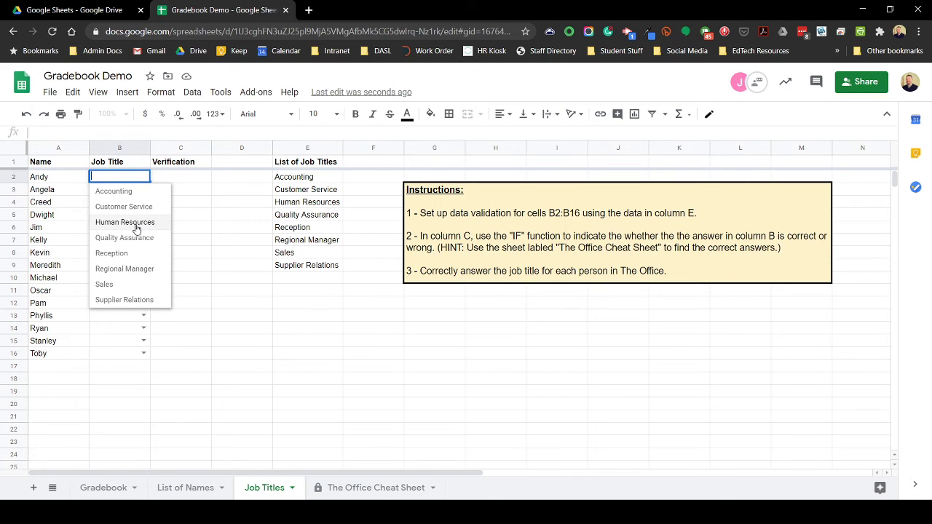
{"action": "left_click", "coordinate": [218, 277]}
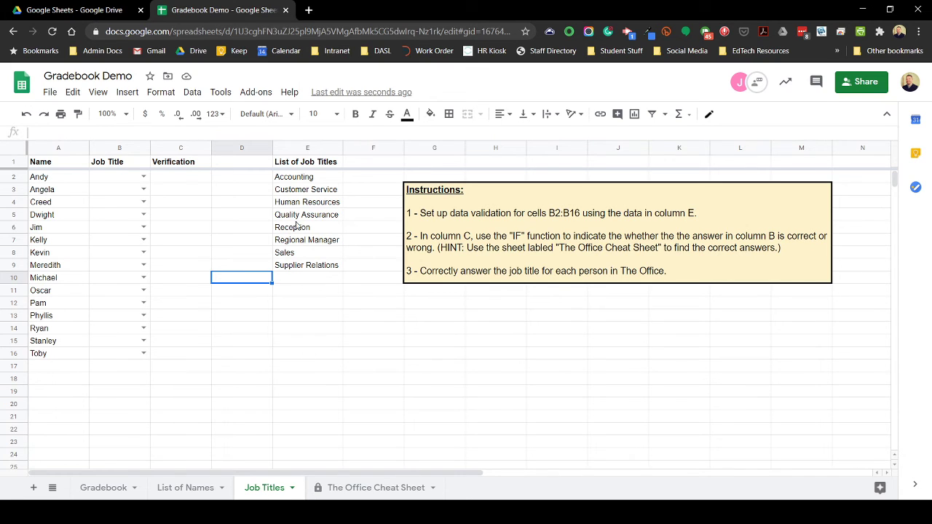
{"action": "left_click", "coordinate": [333, 283]}
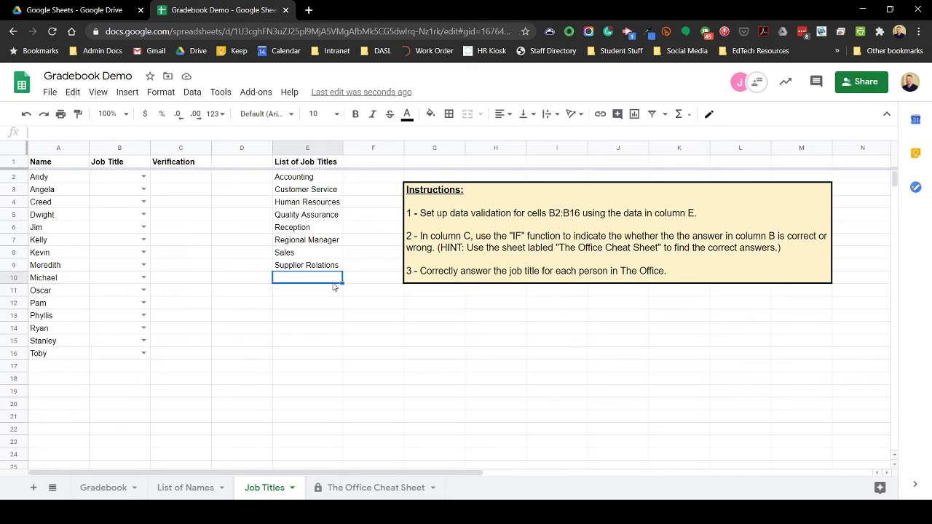
{"action": "type", "text": "Wareg"}
{"action": "type", "text": "house"}
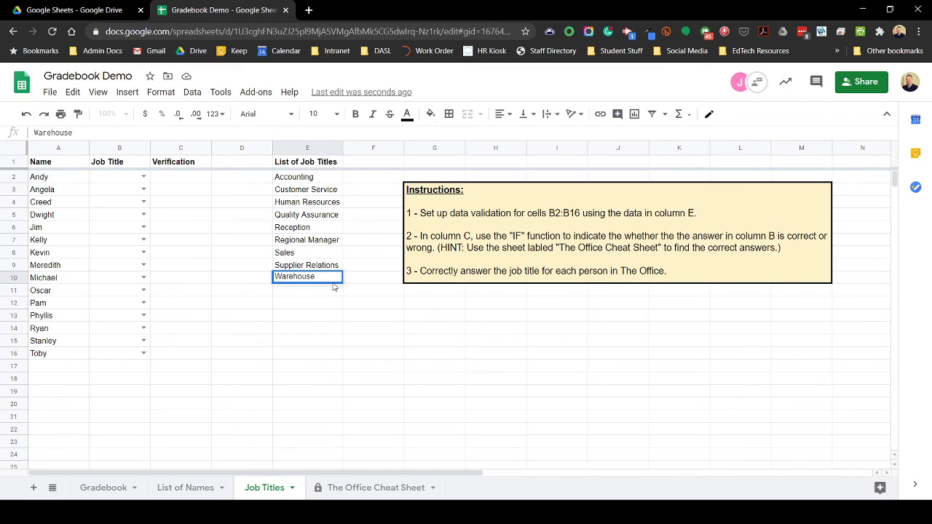
{"action": "key", "text": "Return"}
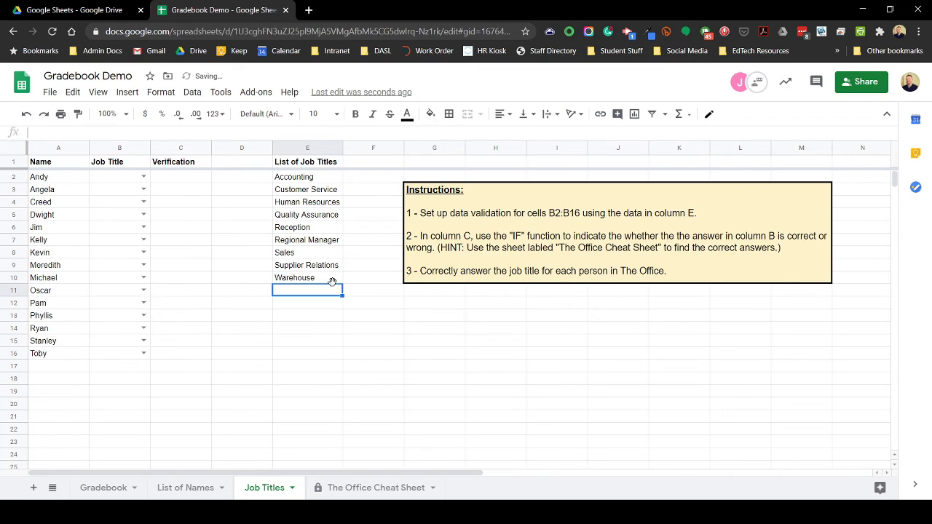
Run a spell check on the sheet and change "labled" to "labeled" in the instructions box.
{"action": "left_click", "coordinate": [251, 92]}
{"action": "mouse_move", "coordinate": [219, 93]}
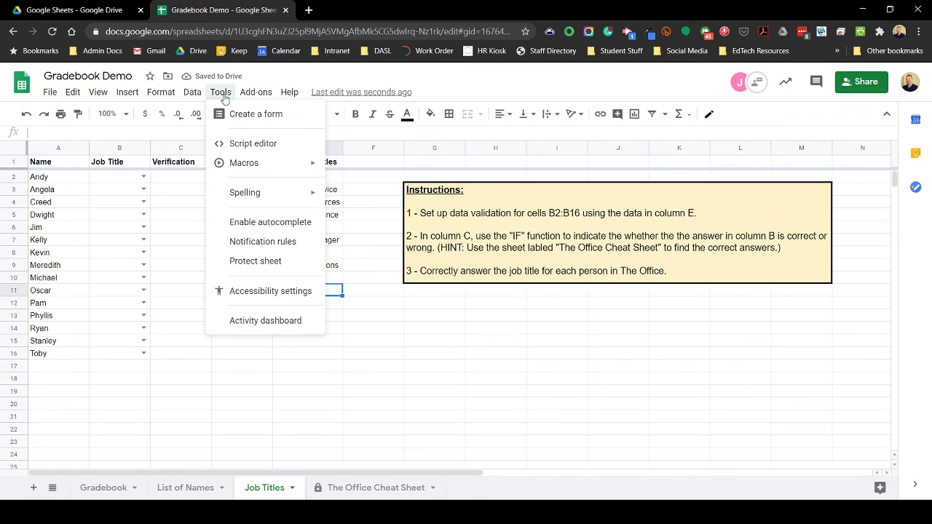
{"action": "mouse_move", "coordinate": [244, 191]}
{"action": "left_click", "coordinate": [364, 197]}
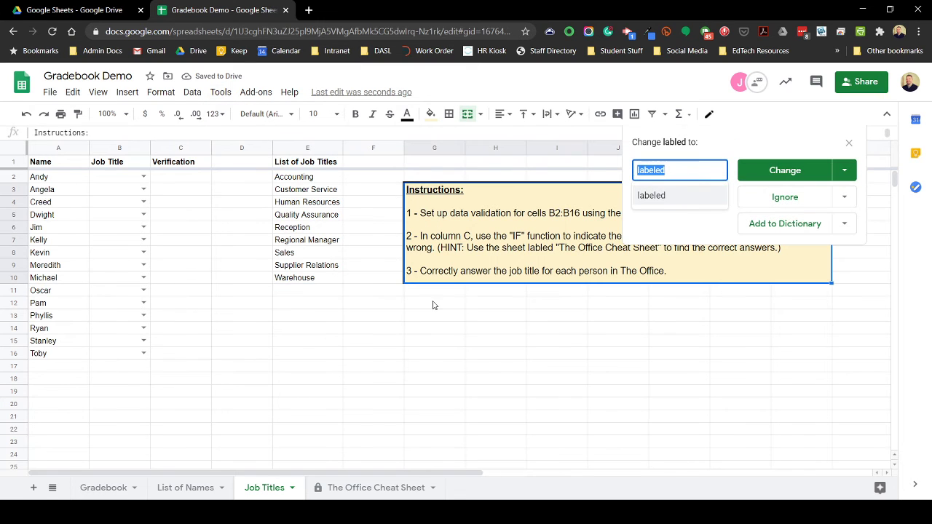
{"action": "left_click", "coordinate": [792, 176]}
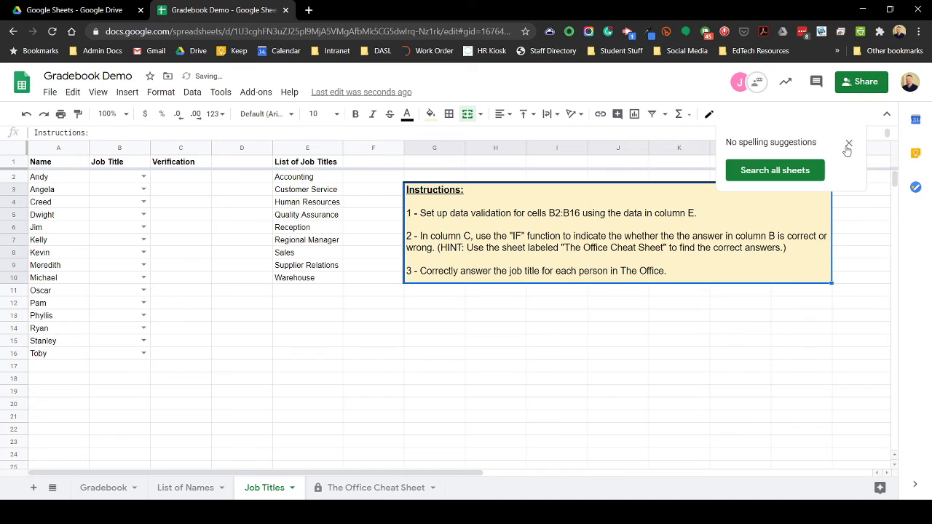
{"action": "left_click", "coordinate": [849, 143]}
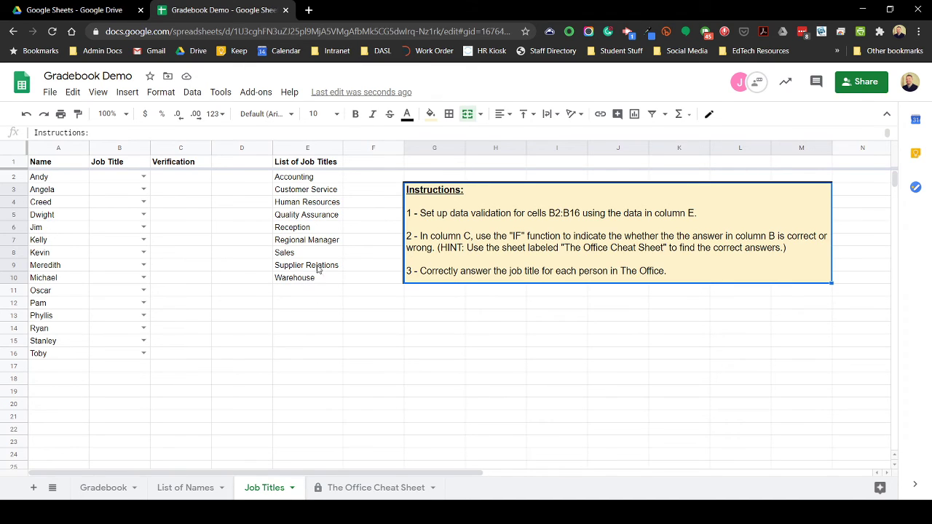
Review the source range E2:E16 and examine the dropdown choices in cell B2.
{"action": "left_click_drag", "start_coordinate": [317, 182], "coordinate": [324, 356]}
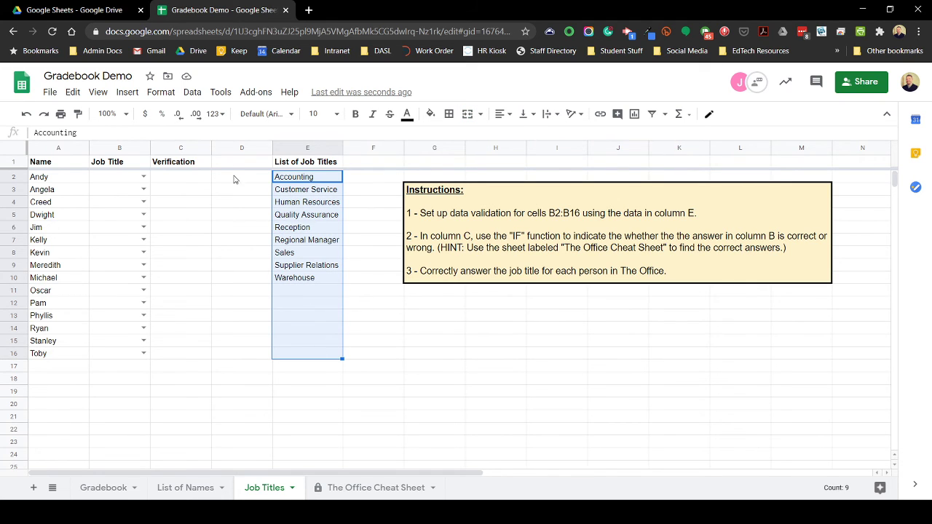
{"action": "left_click", "coordinate": [145, 179]}
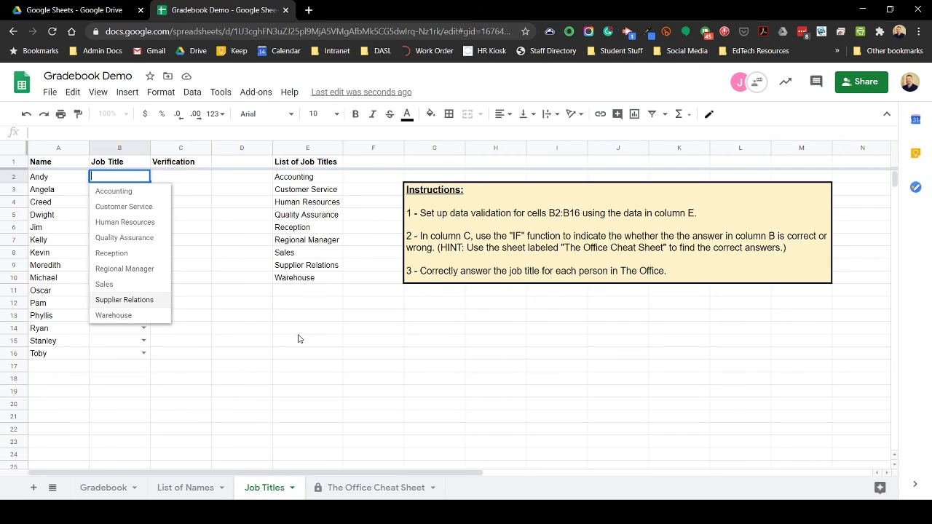
{"action": "double_click", "coordinate": [133, 177]}
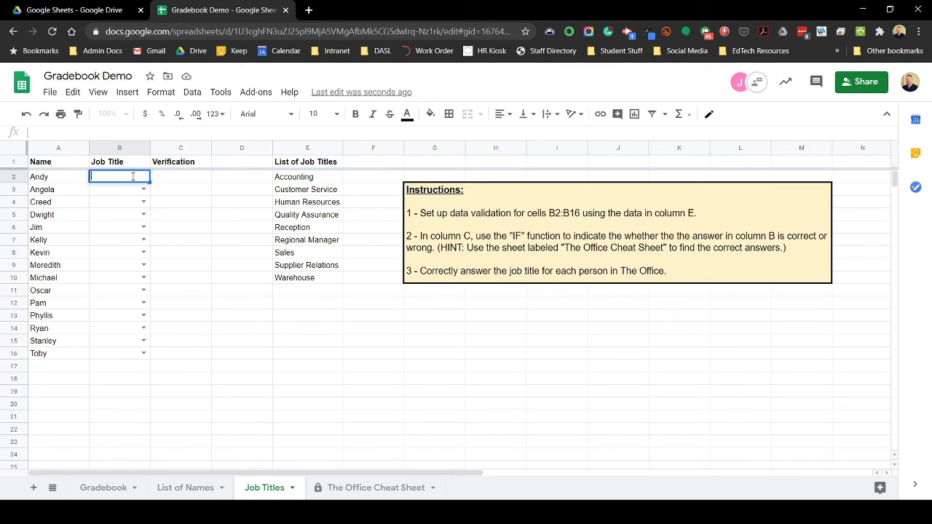
{"action": "key", "text": "Return"}
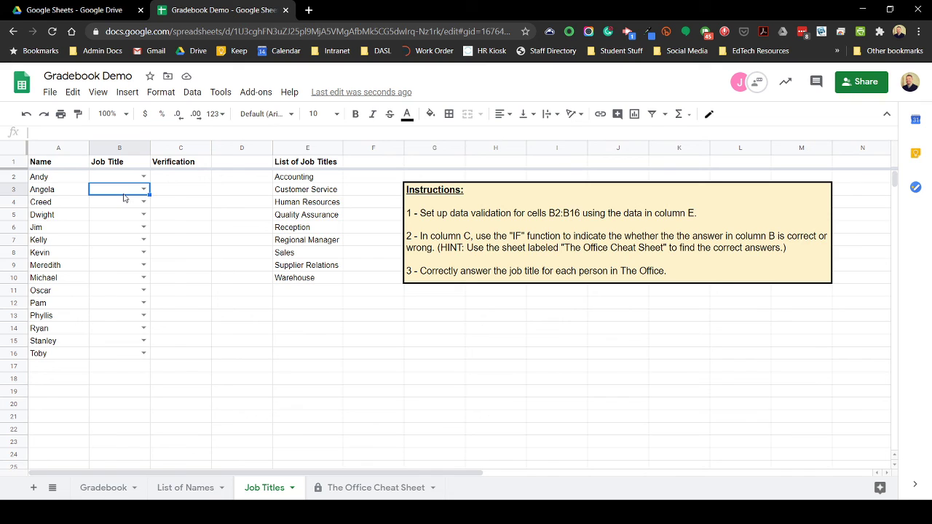
Test the validation by entering the unlisted job title Boss in cell B3, and clear the entry.
{"action": "type", "text": "Boss"}
{"action": "key", "text": "Return"}
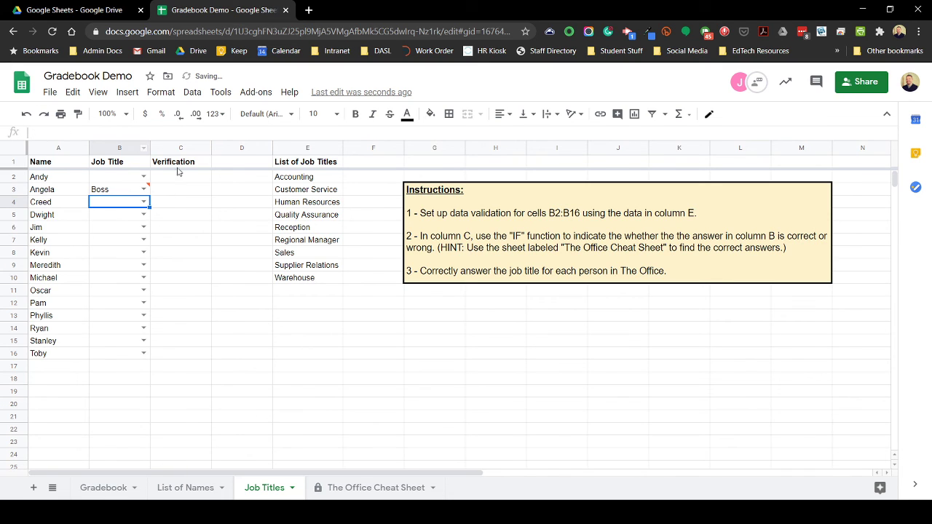
{"action": "mouse_move", "coordinate": [150, 191]}
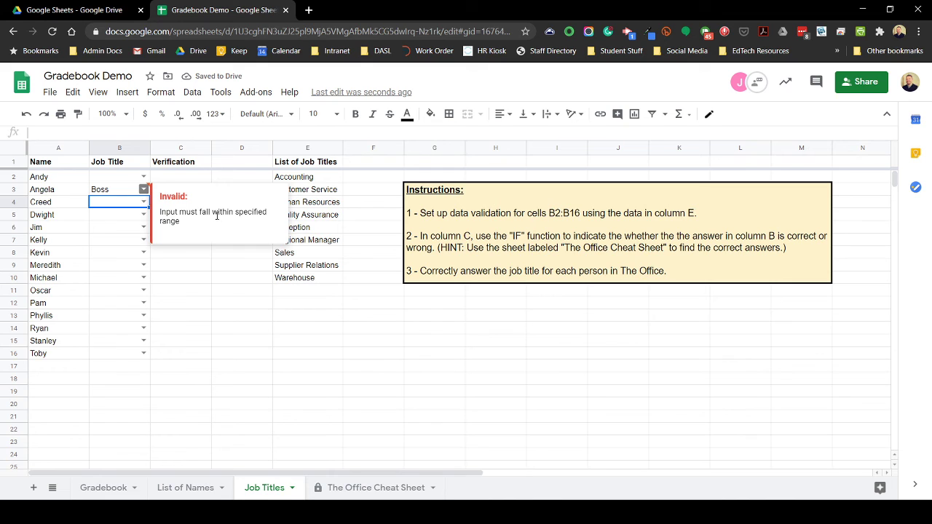
{"action": "left_click", "coordinate": [187, 266]}
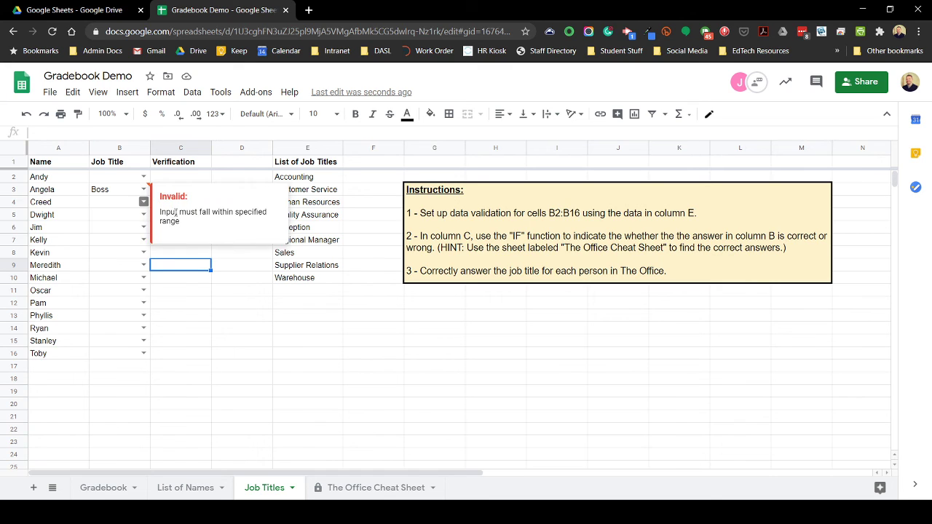
{"action": "left_click", "coordinate": [210, 299]}
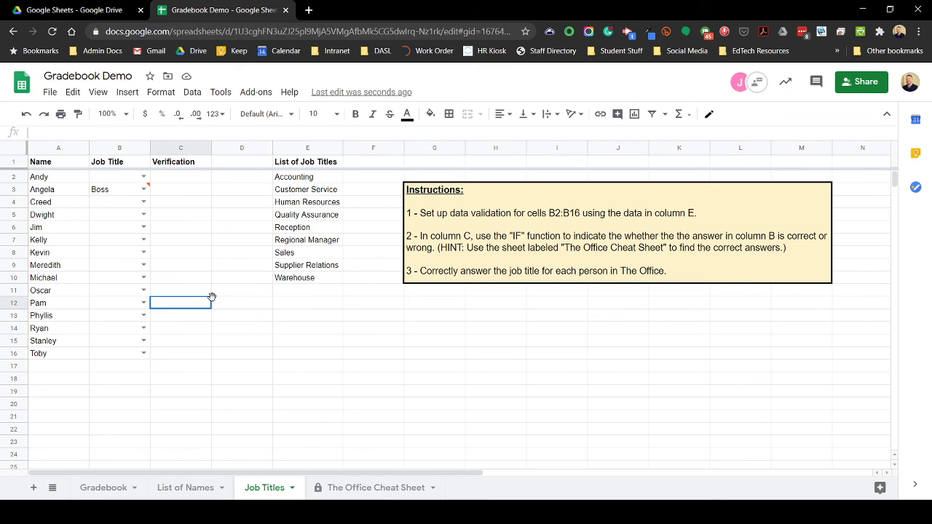
{"action": "left_click", "coordinate": [105, 191]}
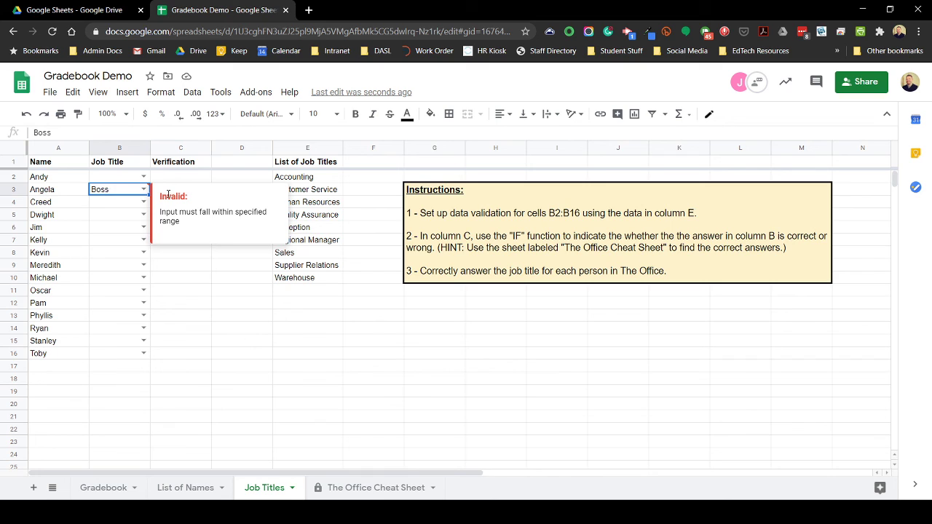
{"action": "key", "text": "Delete"}
{"action": "left_click", "coordinate": [331, 329]}
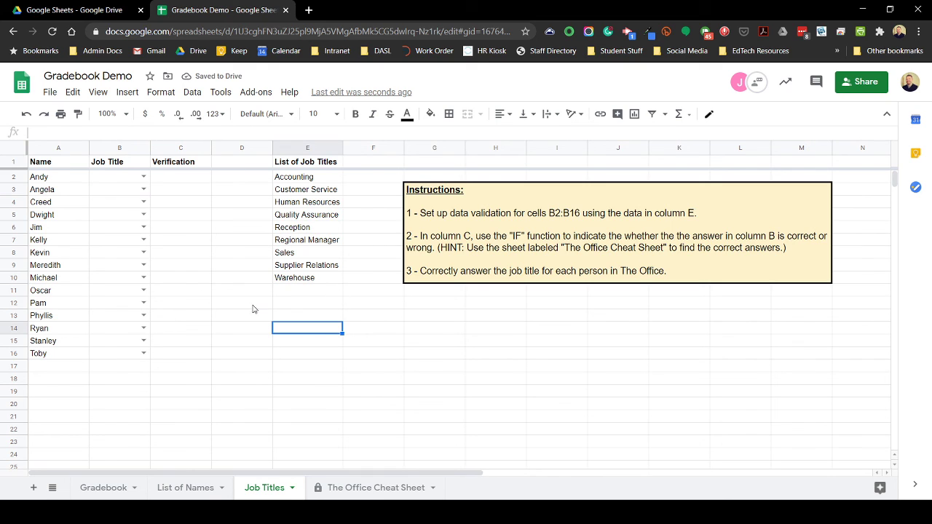